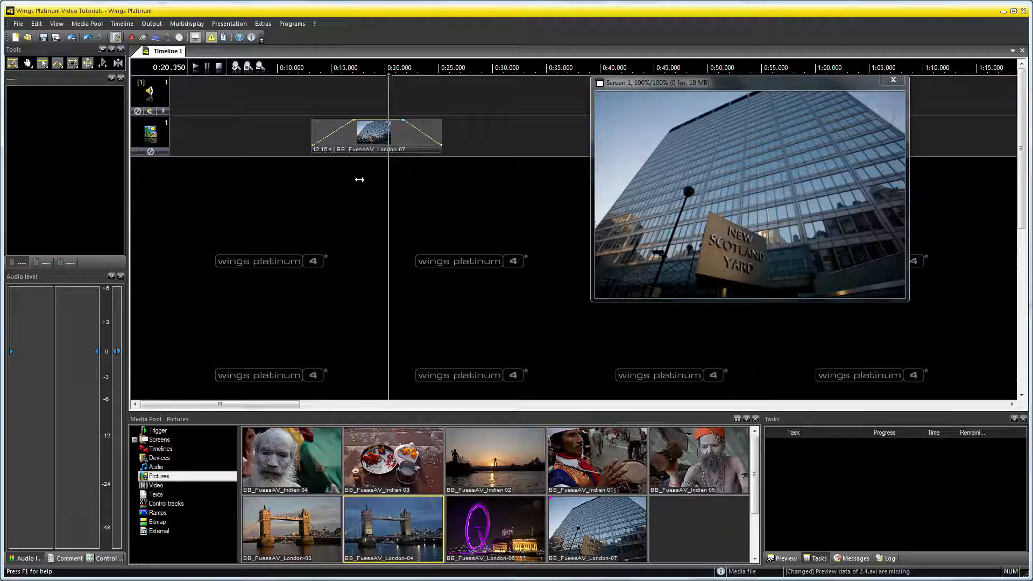
# Activate Edit objects in timeline and screen and select the New Scotland Yard picture in the Screen 1 preview.
pyautogui.click(15, 65)
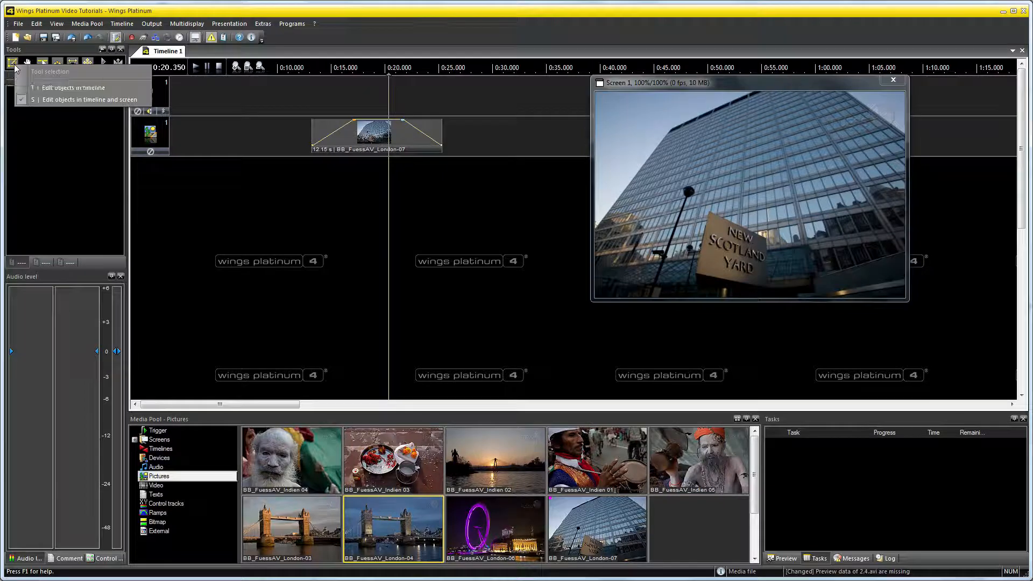
pyautogui.click(144, 102)
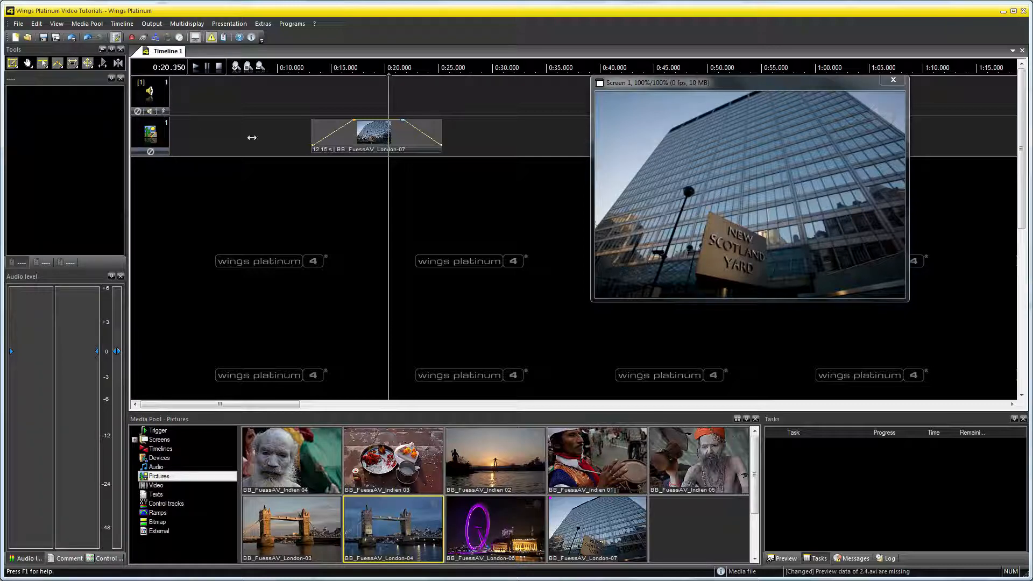
pyautogui.click(747, 194)
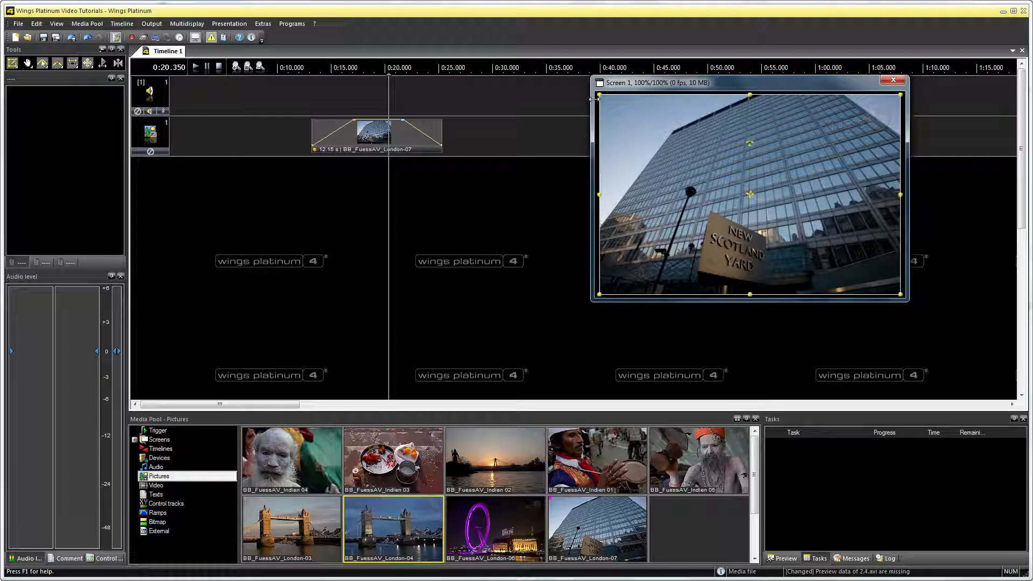
# With Normal keyframes active, enlarge the selected picture proportionally on screen to a zoom of about 121%.
pyautogui.click(43, 63)
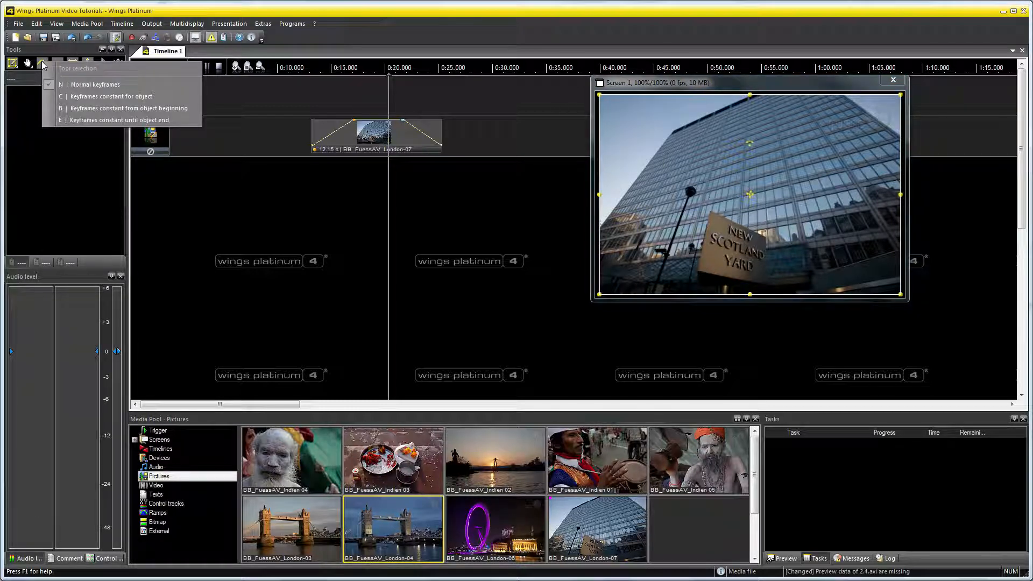
pyautogui.click(193, 87)
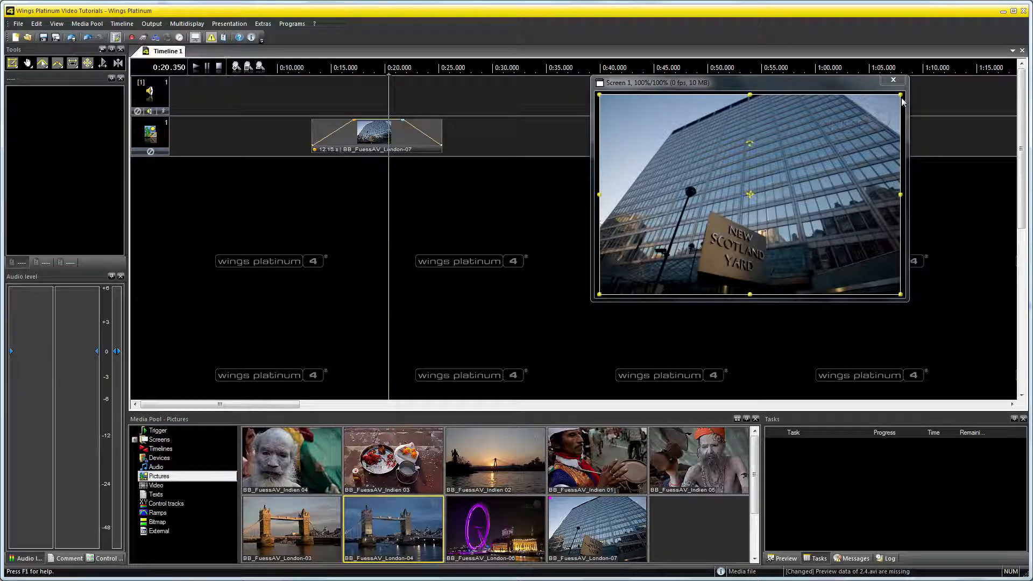
pyautogui.moveTo(902, 101); pyautogui.dragTo(942, 87)
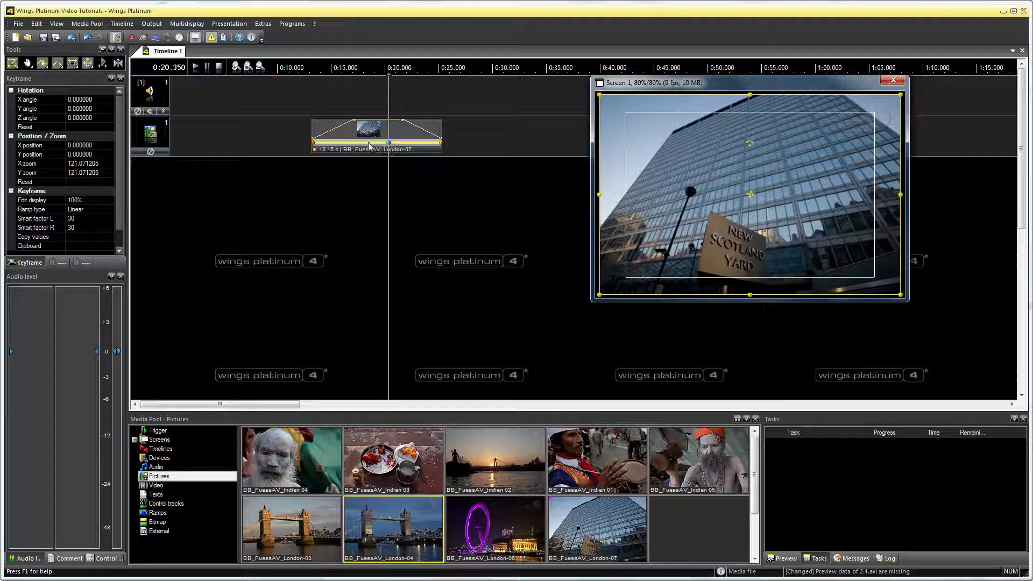
# Play the first picture from its start to check the zoom, and set the locator back near its keyframe.
pyautogui.click(311, 102)
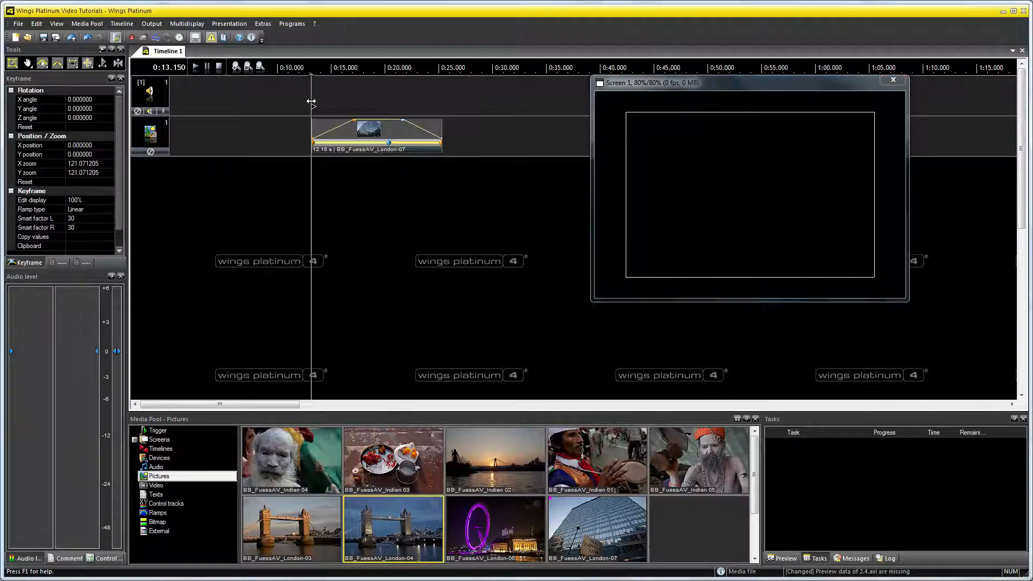
pyautogui.moveTo(311, 102); pyautogui.dragTo(313, 103)
pyautogui.click(196, 68)
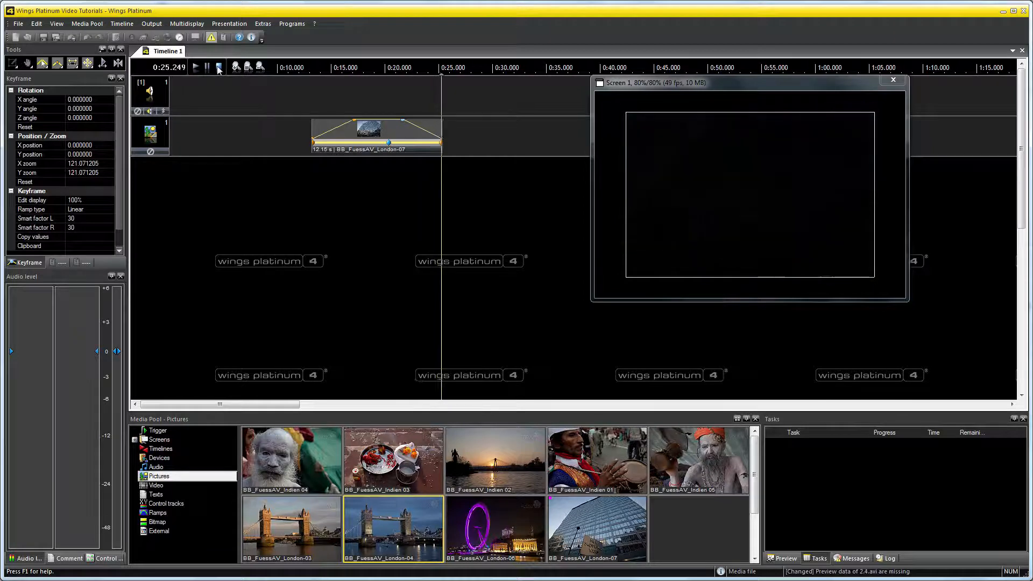
pyautogui.click(383, 109)
pyautogui.moveTo(383, 109); pyautogui.dragTo(386, 109)
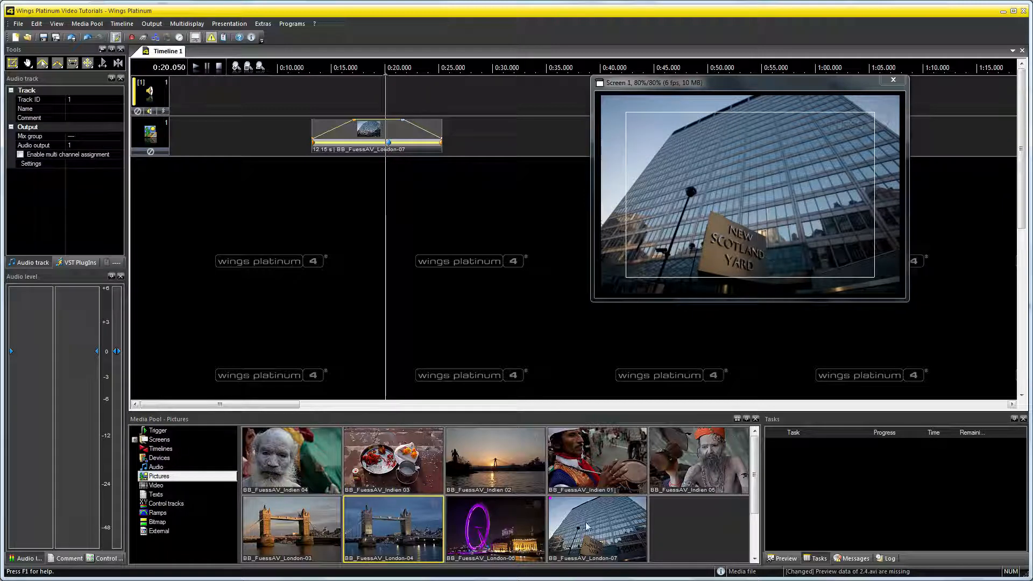
# Add BB_FuessAV_London-07 at 0:27.100 for 7.55 s and enlarge it to about 141% using Keyframes constant for object.
pyautogui.moveTo(587, 526); pyautogui.dragTo(542, 136)
pyautogui.click(504, 107)
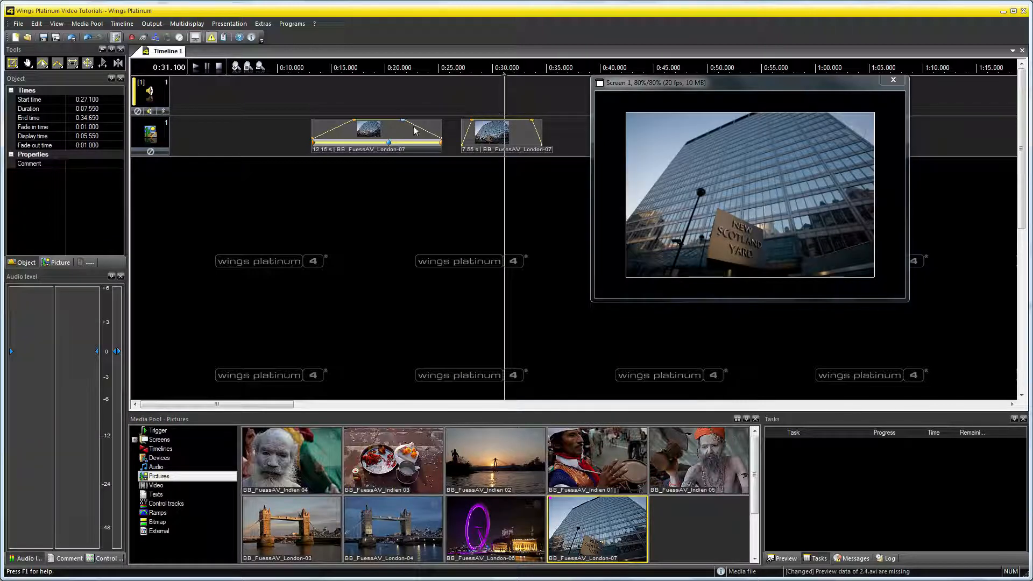
pyautogui.click(42, 65)
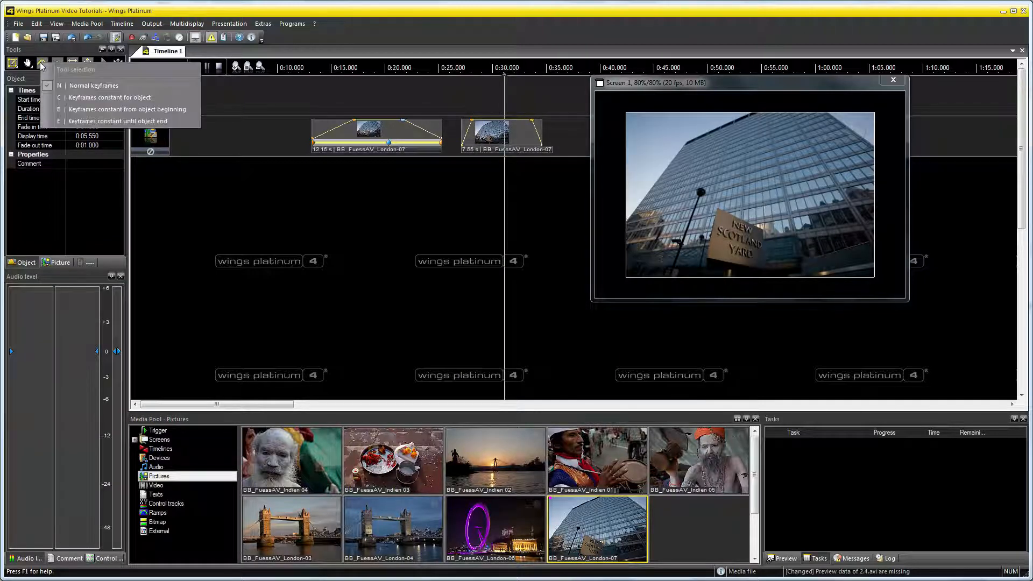
pyautogui.click(164, 98)
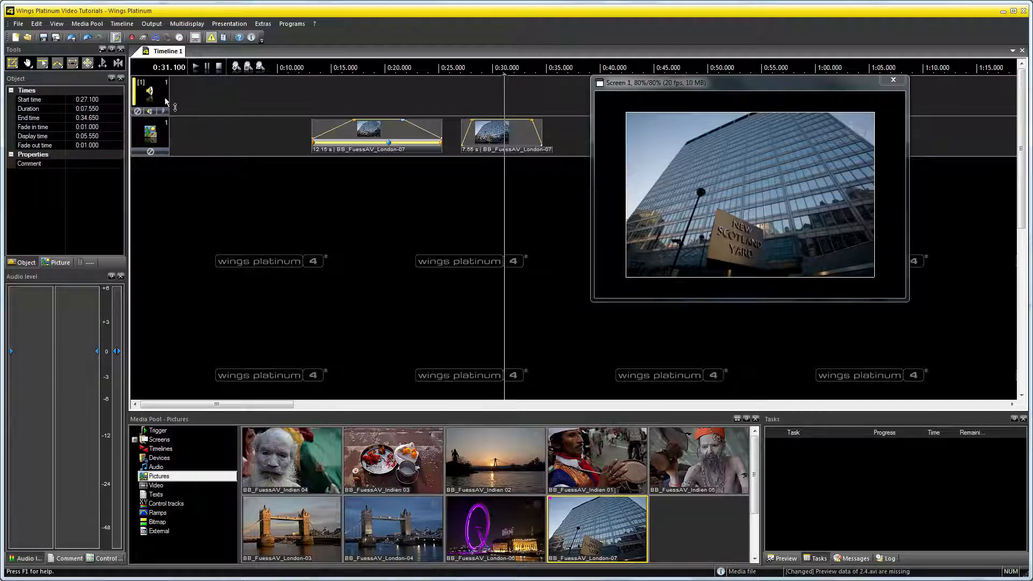
pyautogui.click(720, 186)
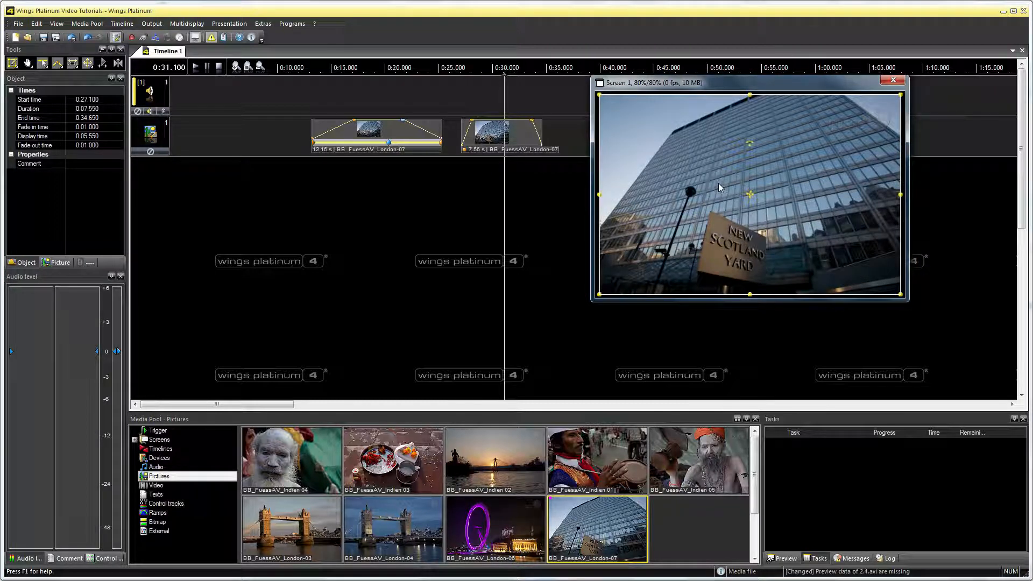
pyautogui.moveTo(904, 98); pyautogui.dragTo(981, 84)
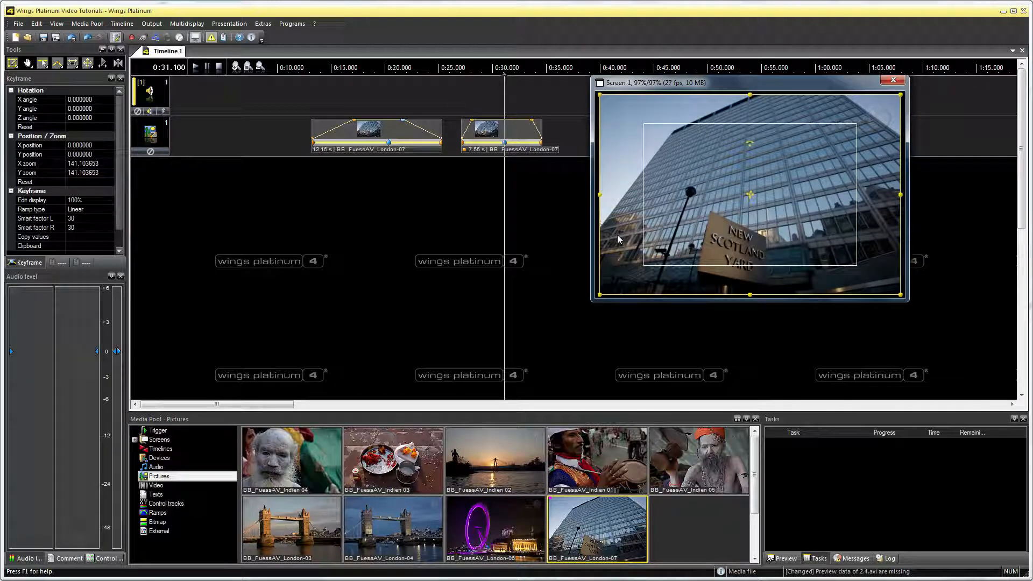
# Play the second picture from its start at 0:27.100 to check its zoom, and stop playback.
pyautogui.click(461, 105)
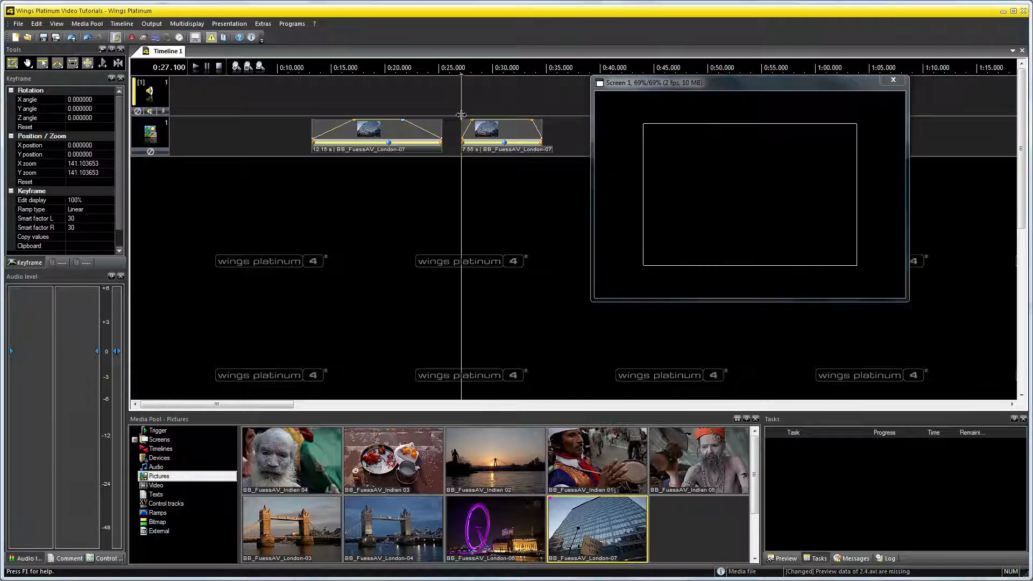
pyautogui.click(196, 69)
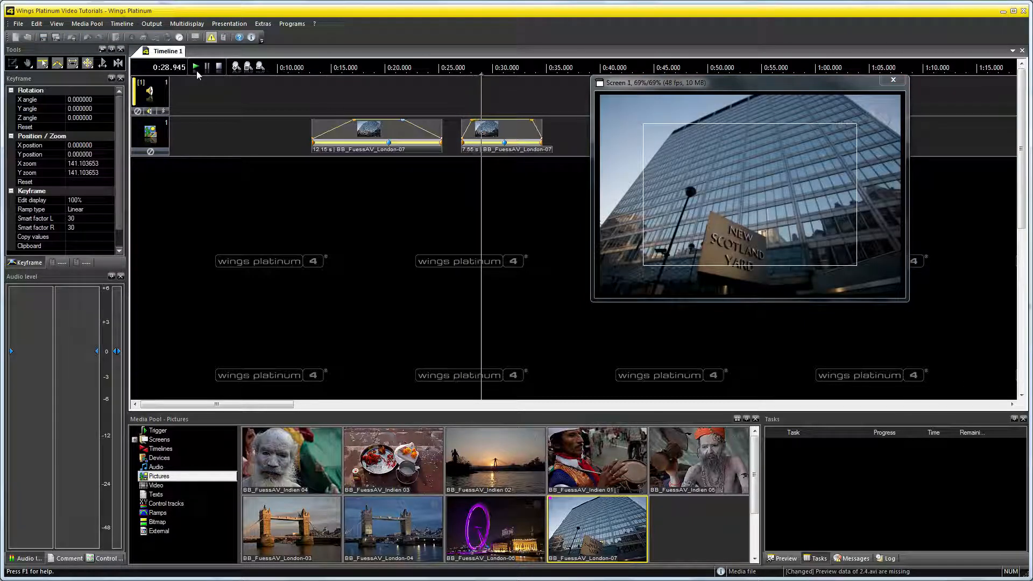
pyautogui.click(219, 67)
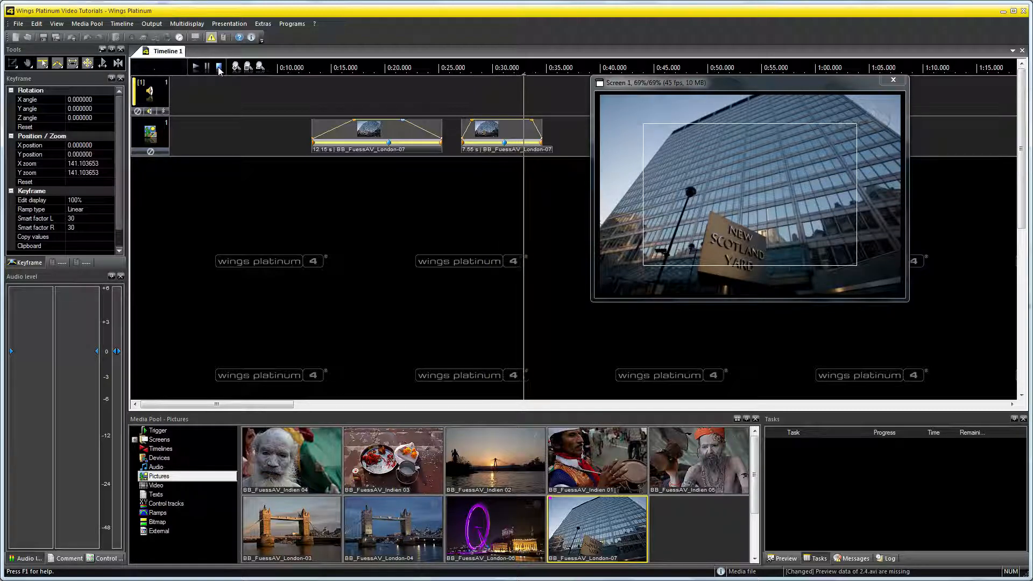
pyautogui.click(44, 66)
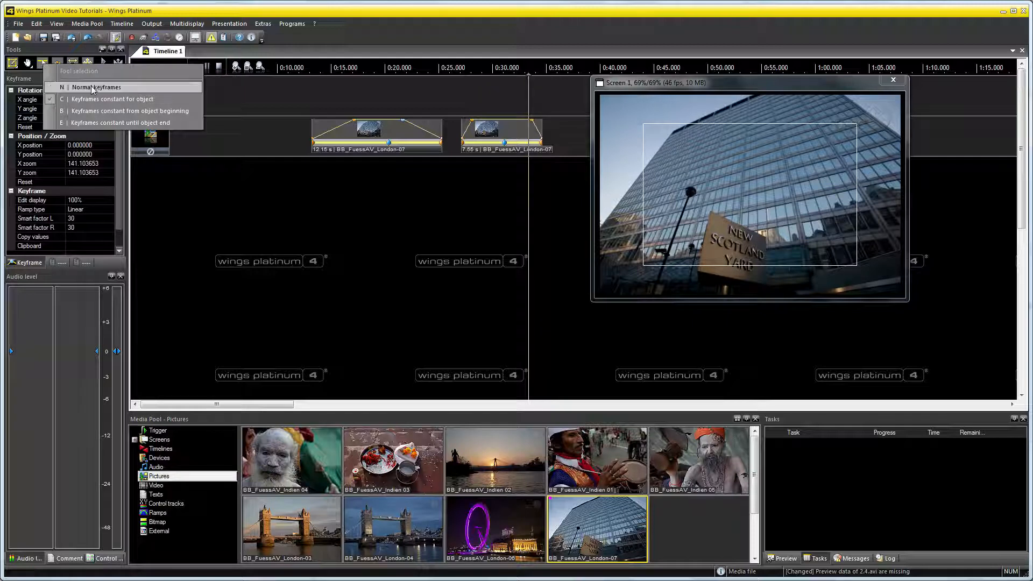
pyautogui.click(153, 102)
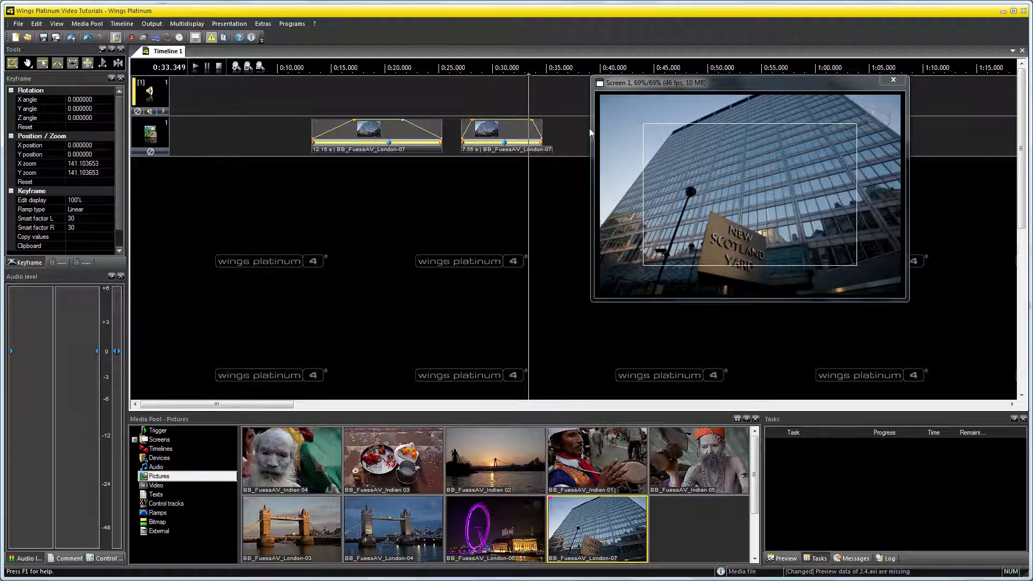
# Add a third BB_FuessAV_London-07 at 0:36.100 for 7.60 s and enlarge it to about 151% using Keyframes constant from object beginning.
pyautogui.moveTo(638, 83); pyautogui.dragTo(645, 179)
pyautogui.moveTo(587, 522); pyautogui.dragTo(560, 135)
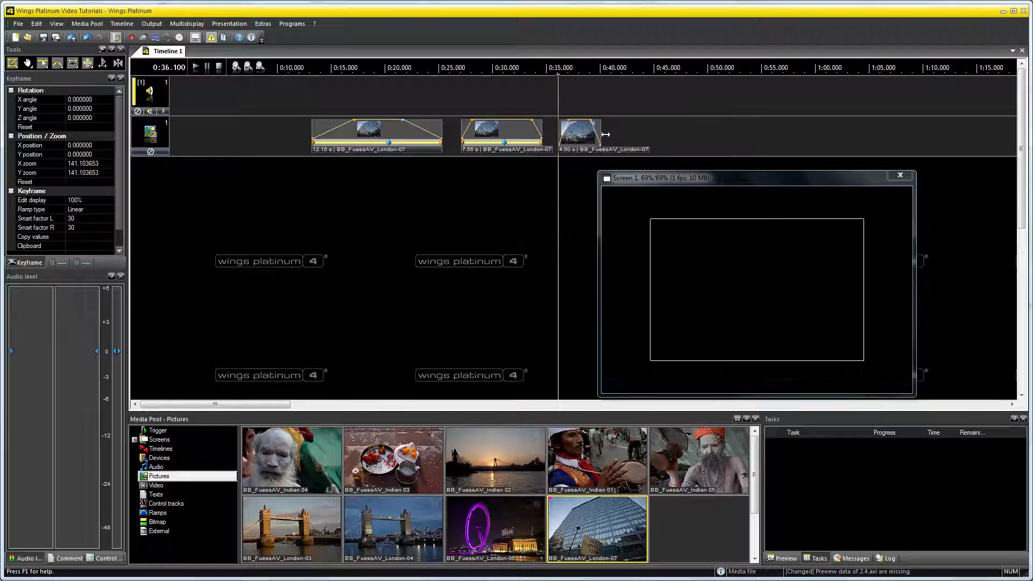
pyautogui.click(43, 63)
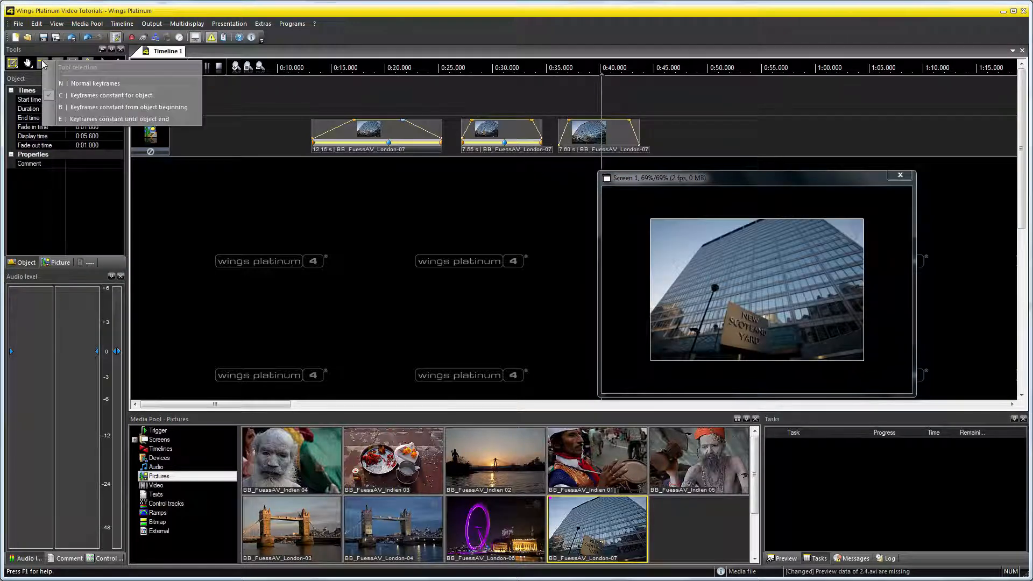
pyautogui.click(194, 110)
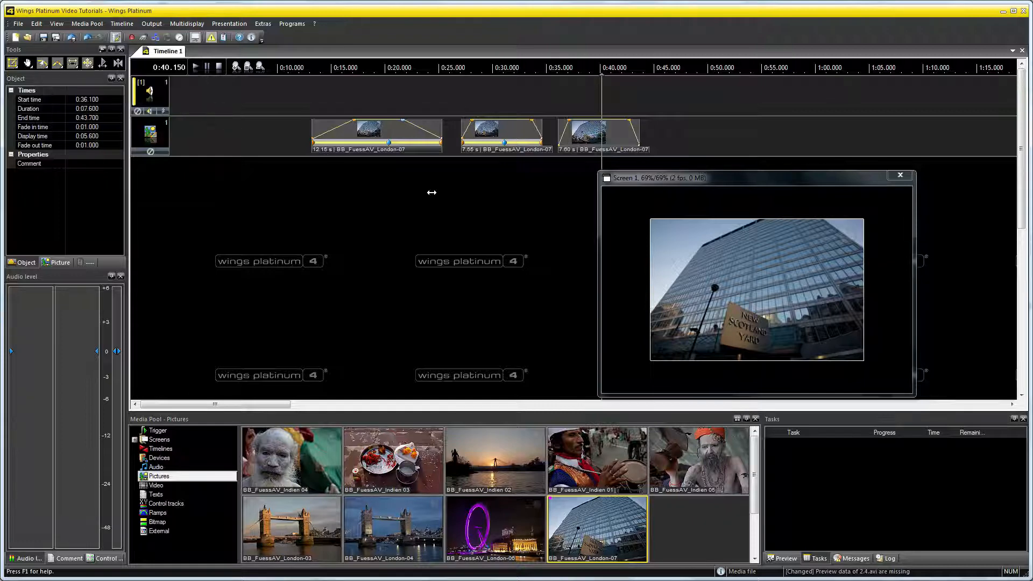
pyautogui.click(688, 287)
pyautogui.moveTo(863, 219); pyautogui.dragTo(998, 173)
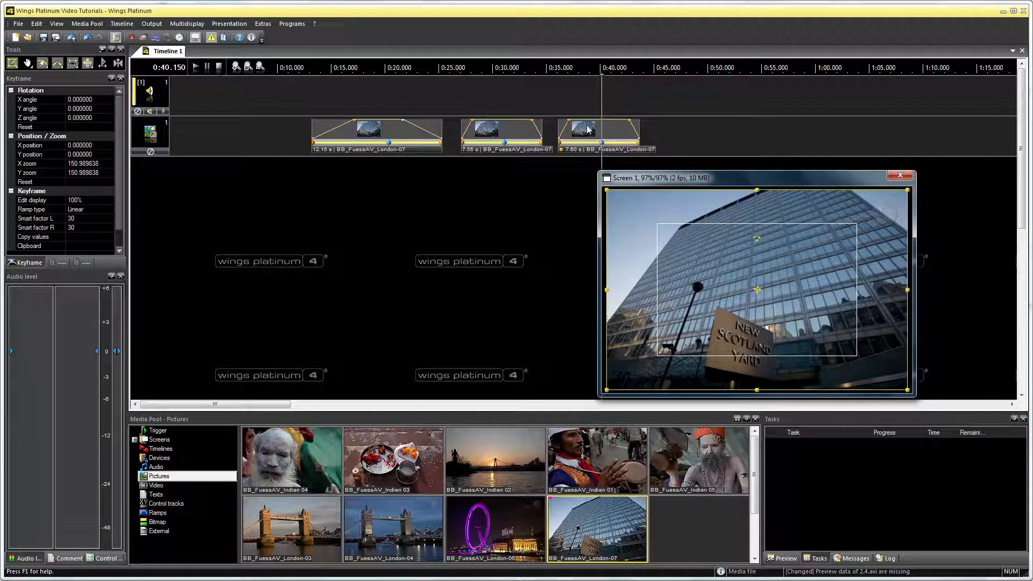
# Play the third picture from just before its start to check its zoom, and set the locator near its keyframe.
pyautogui.click(557, 132)
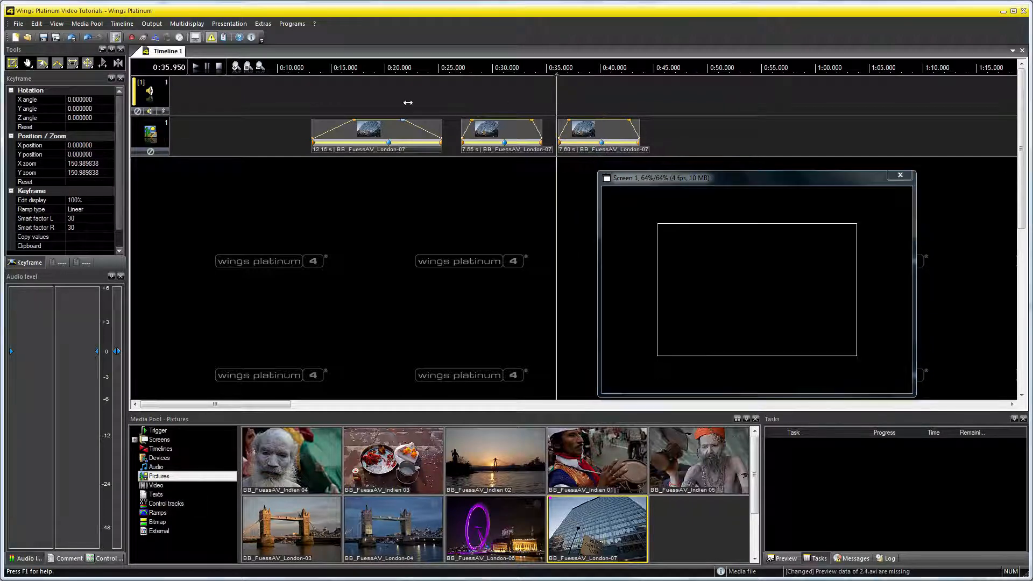
pyautogui.click(196, 67)
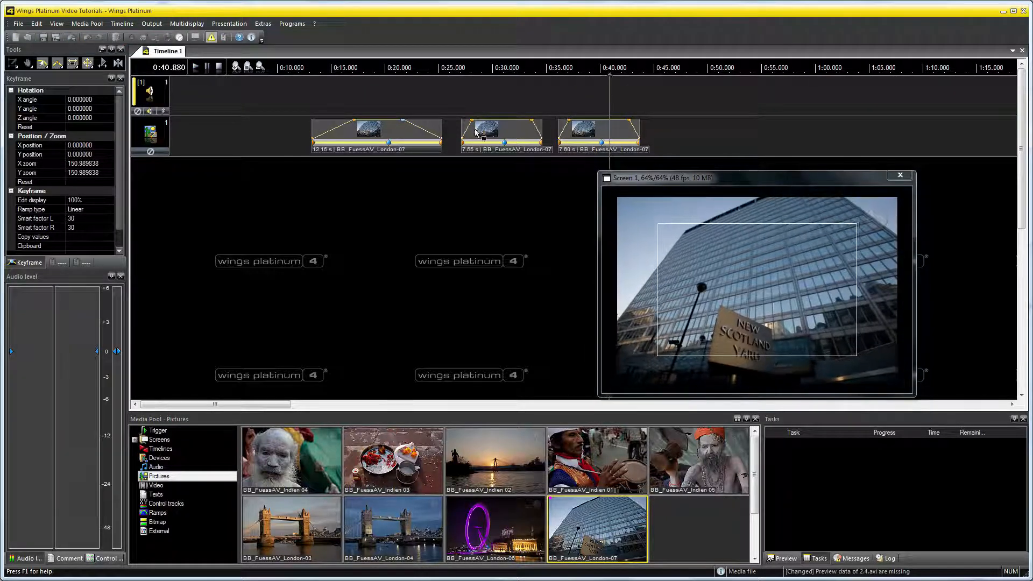
pyautogui.click(219, 68)
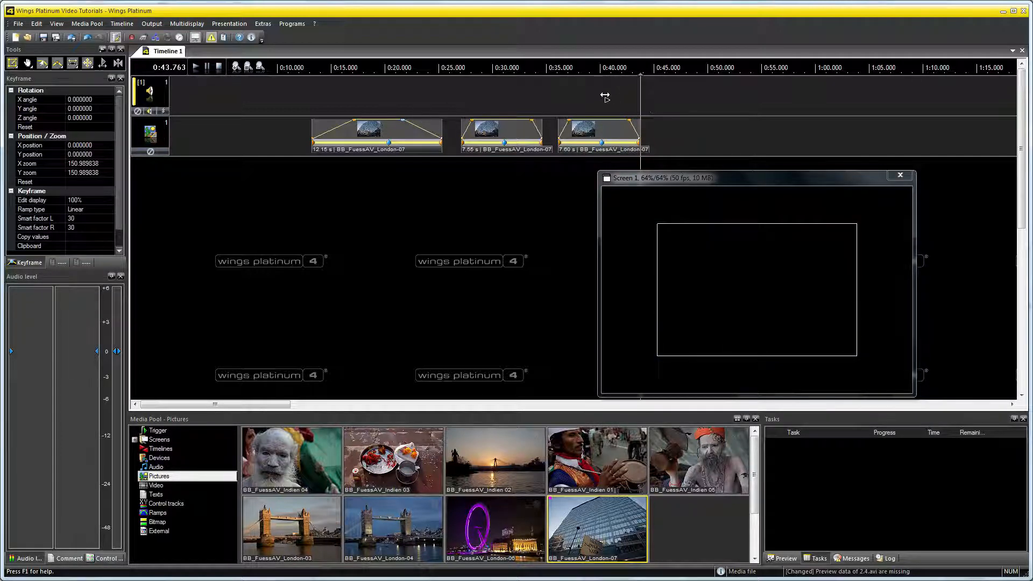
pyautogui.click(605, 95)
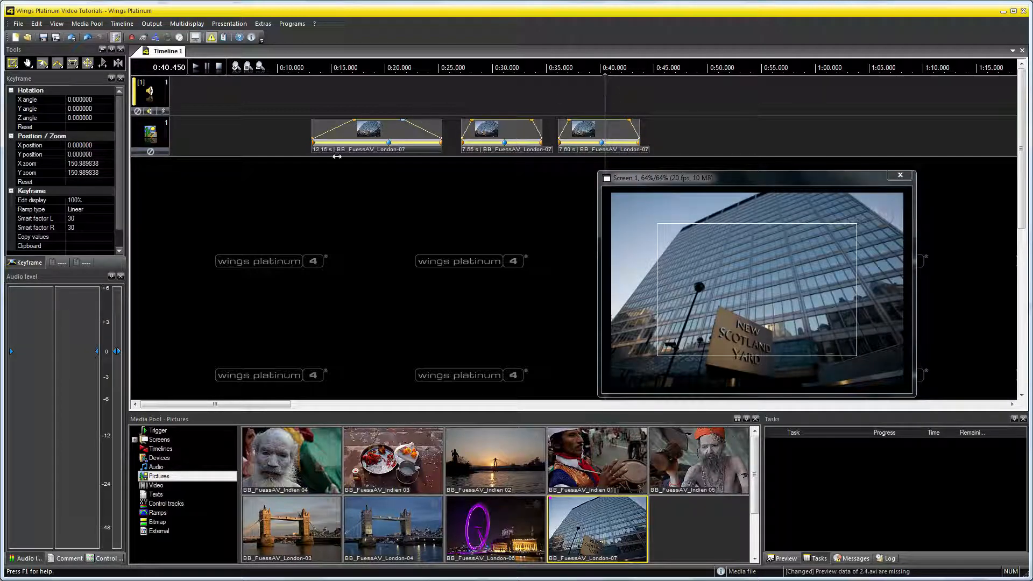
# Add a fourth BB_FuessAV_London-07 at 0:45.400 for 8.75 s and enlarge it to about 164% using Keyframes constant until object end.
pyautogui.moveTo(561, 531); pyautogui.dragTo(693, 134)
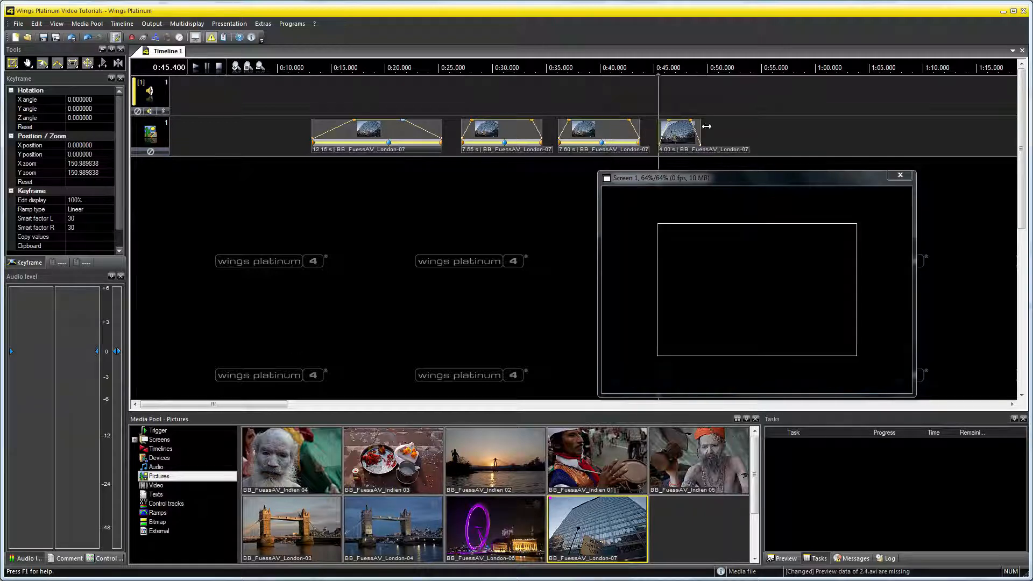
pyautogui.click(43, 63)
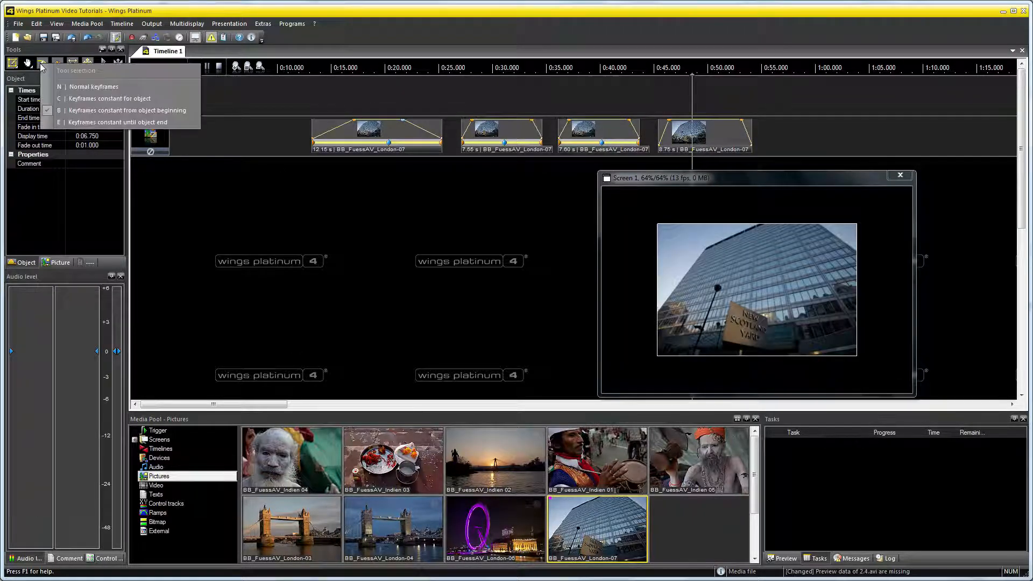
pyautogui.click(177, 123)
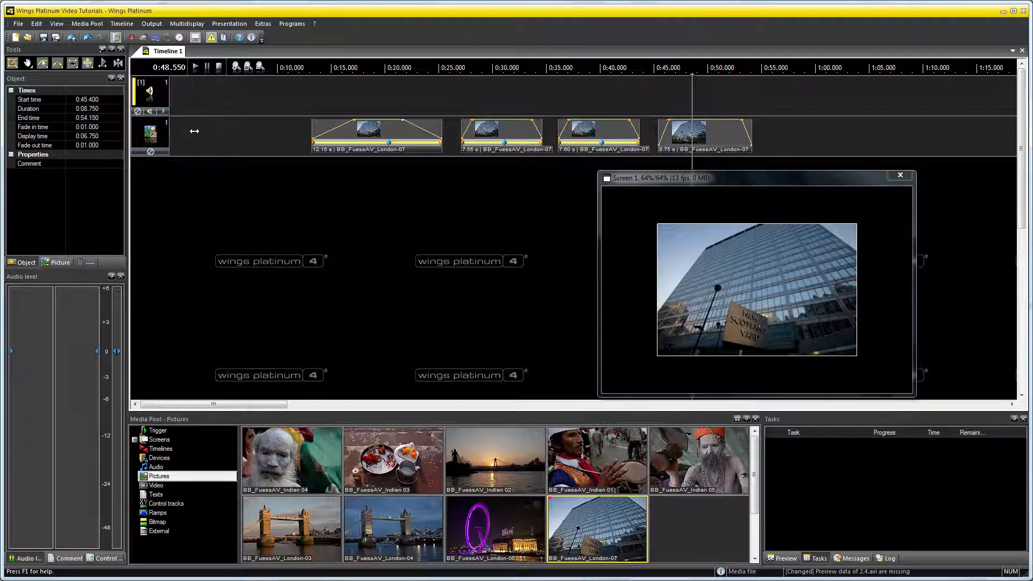
pyautogui.click(702, 286)
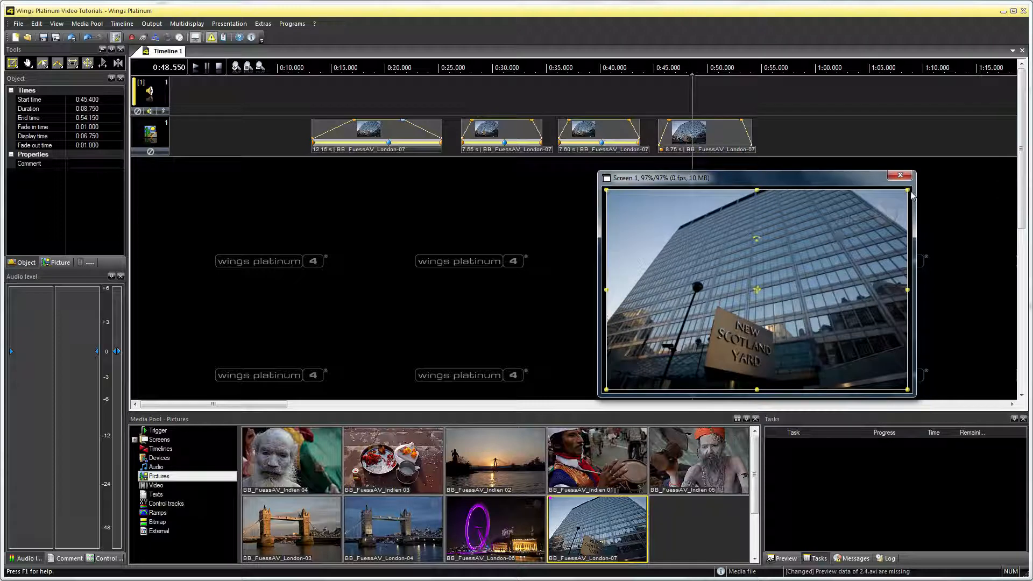
pyautogui.moveTo(909, 191); pyautogui.dragTo(1031, 186)
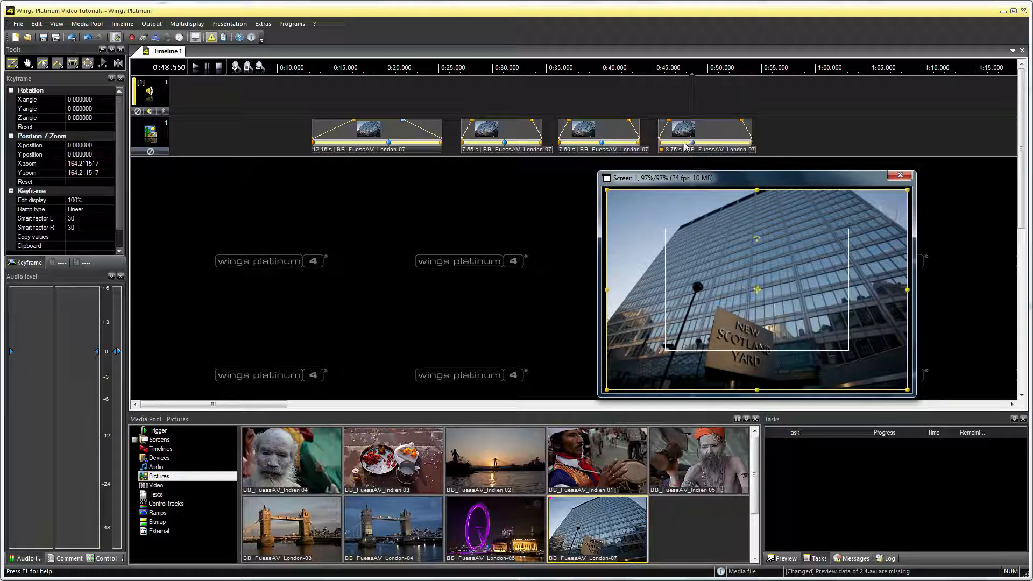
# Play the fourth picture from about its start to check how its zoom develops, and stop playback.
pyautogui.click(659, 106)
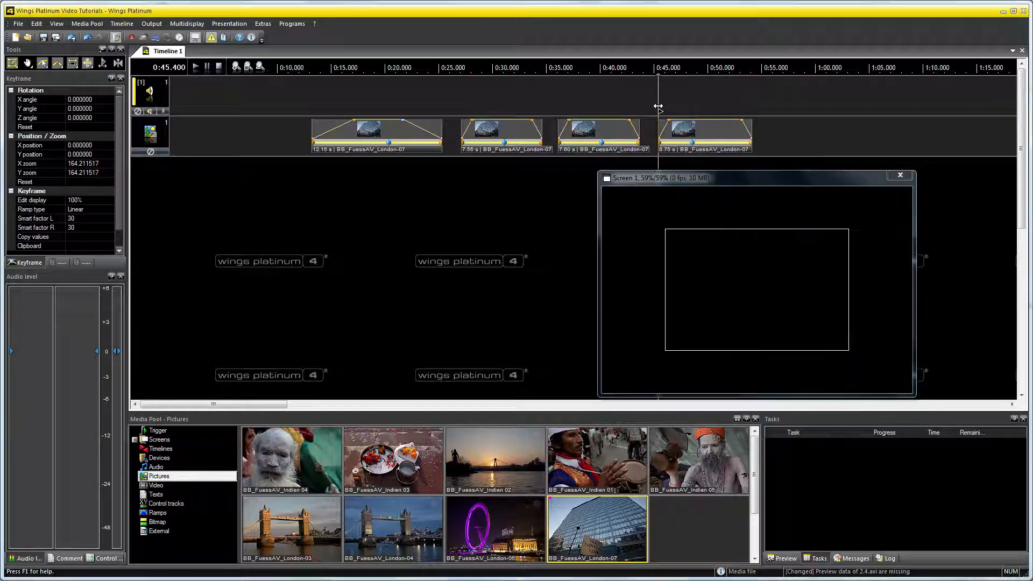
pyautogui.click(196, 69)
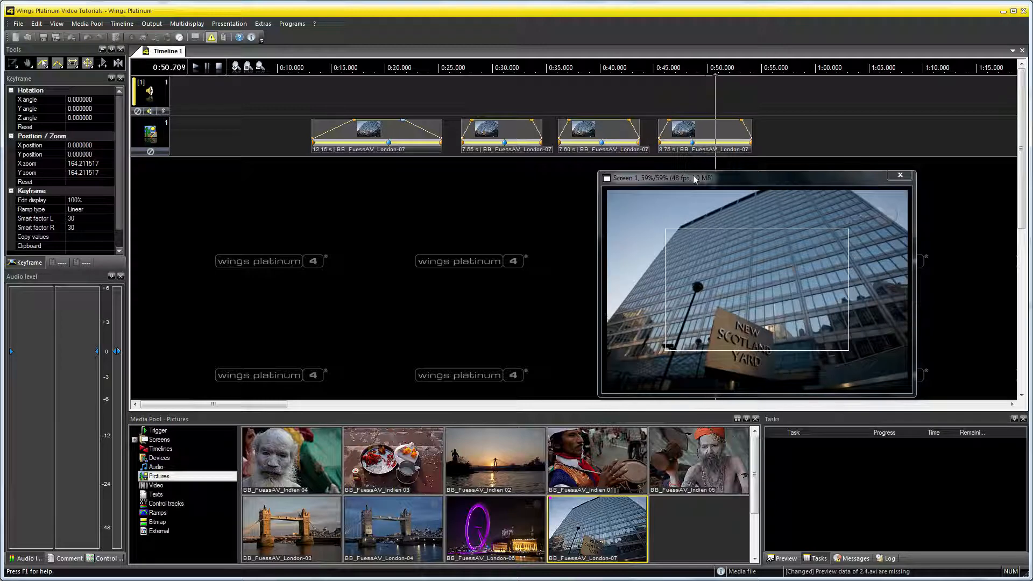
pyautogui.click(219, 68)
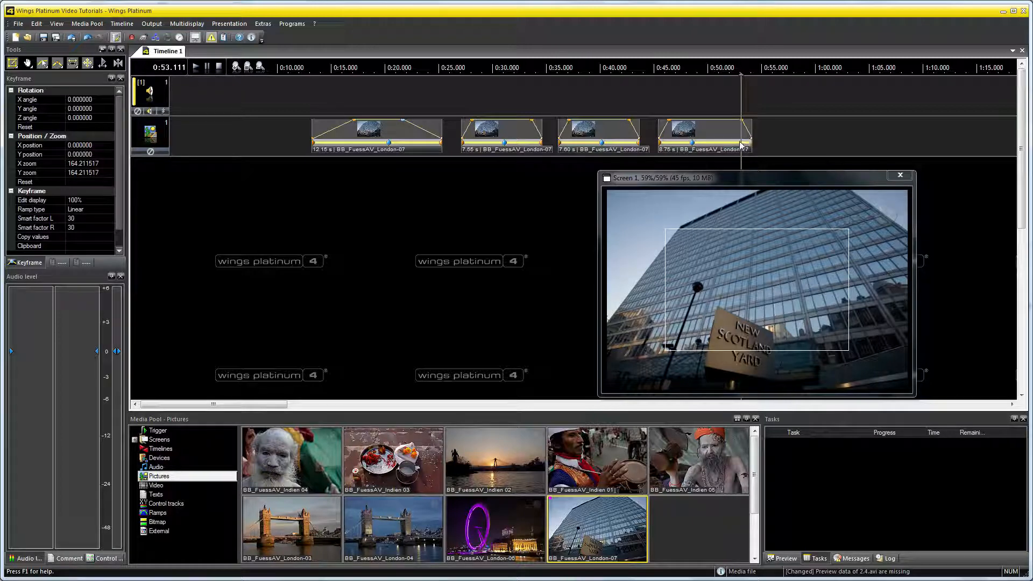
# Move the fourth picture's keyframe to 0:46.500 near its beginning, and play from 0:45.250 to check the faster zoom.
pyautogui.click(693, 144)
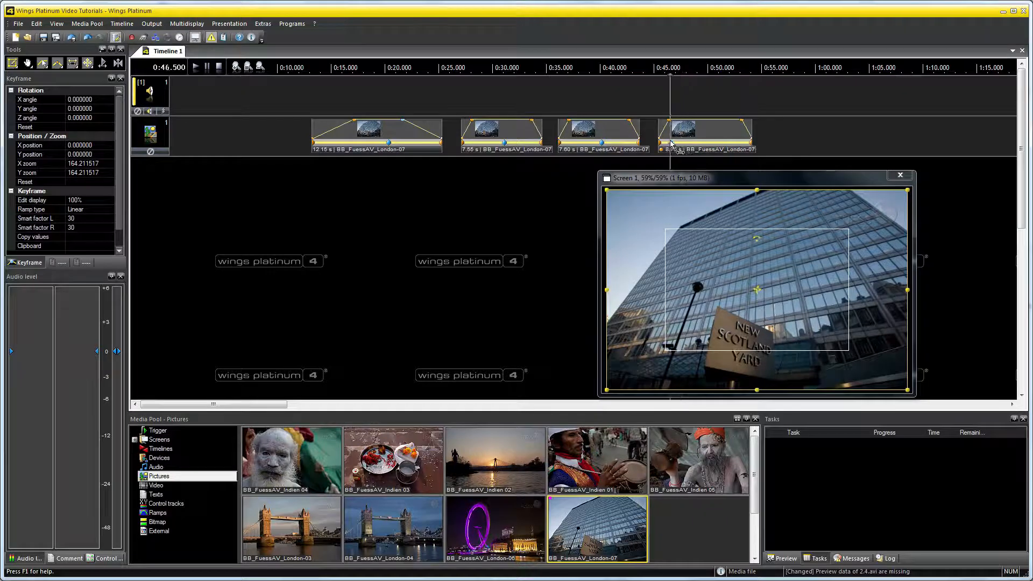
pyautogui.click(657, 112)
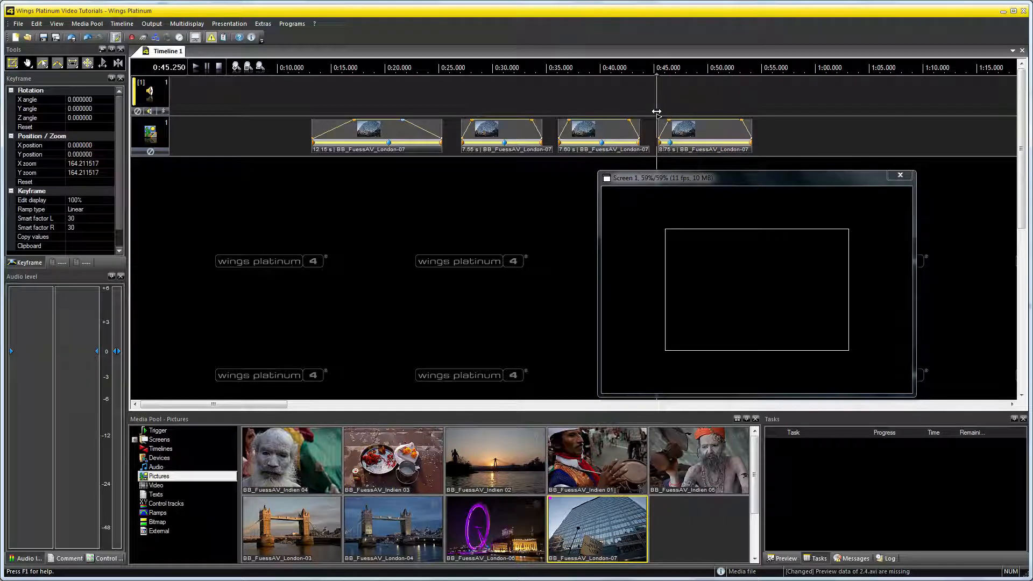
pyautogui.click(198, 69)
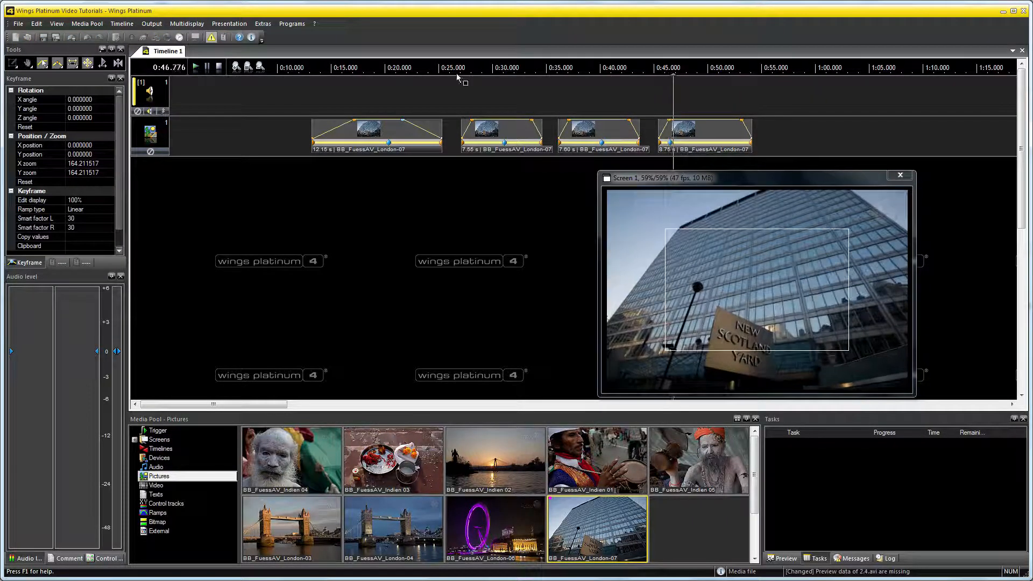
pyautogui.press('space')
# Move the fourth picture's keyframe to 0:52.550 near its end, and play from 0:45.600 to check the slower zoom.
pyautogui.click(672, 144)
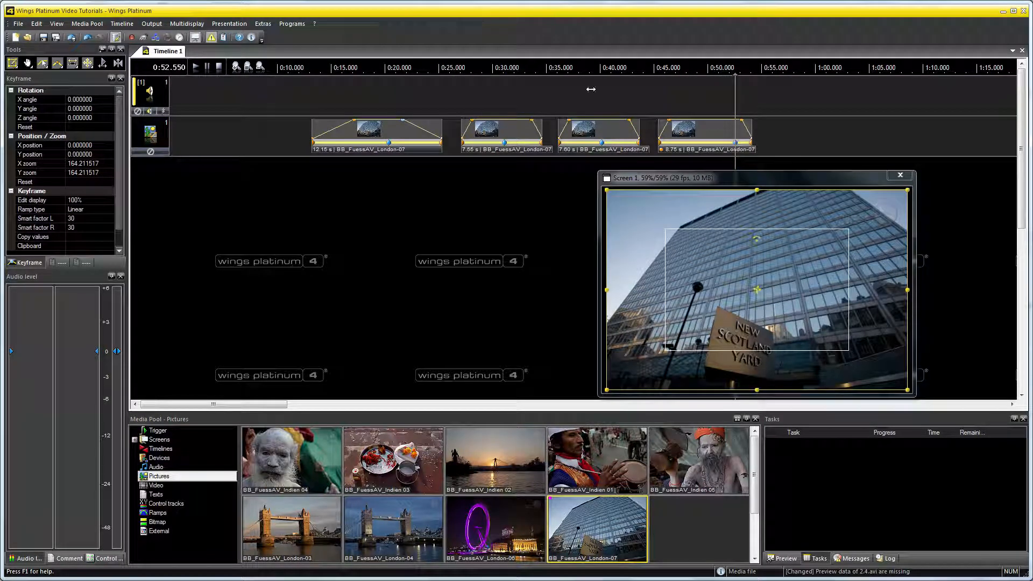
pyautogui.click(661, 106)
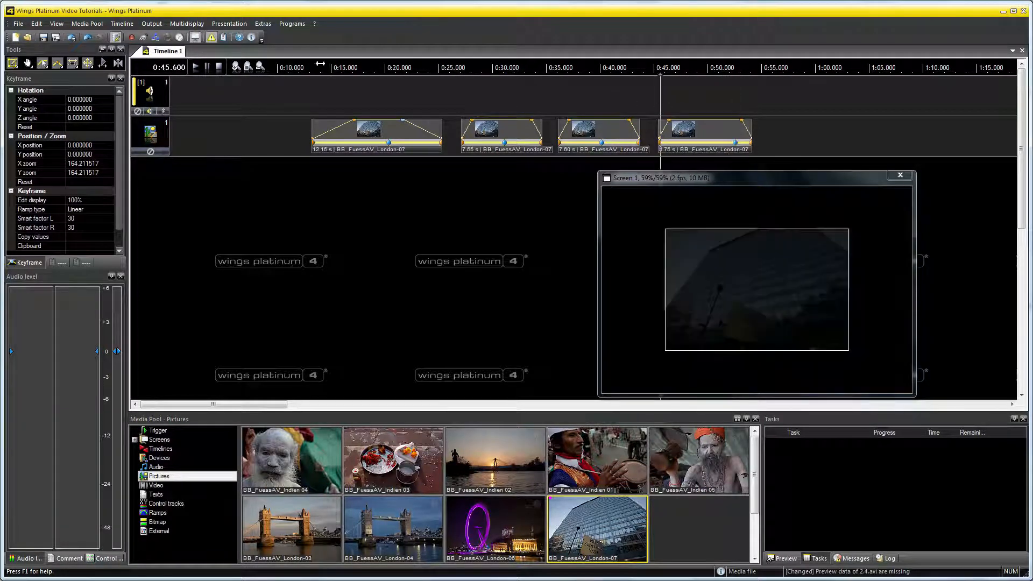
pyautogui.click(197, 67)
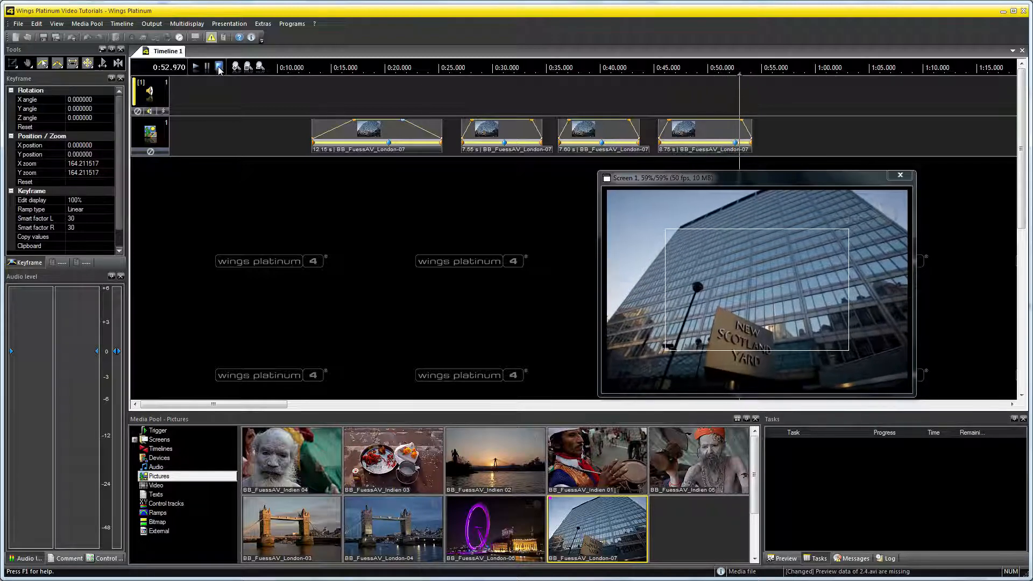
pyautogui.click(219, 67)
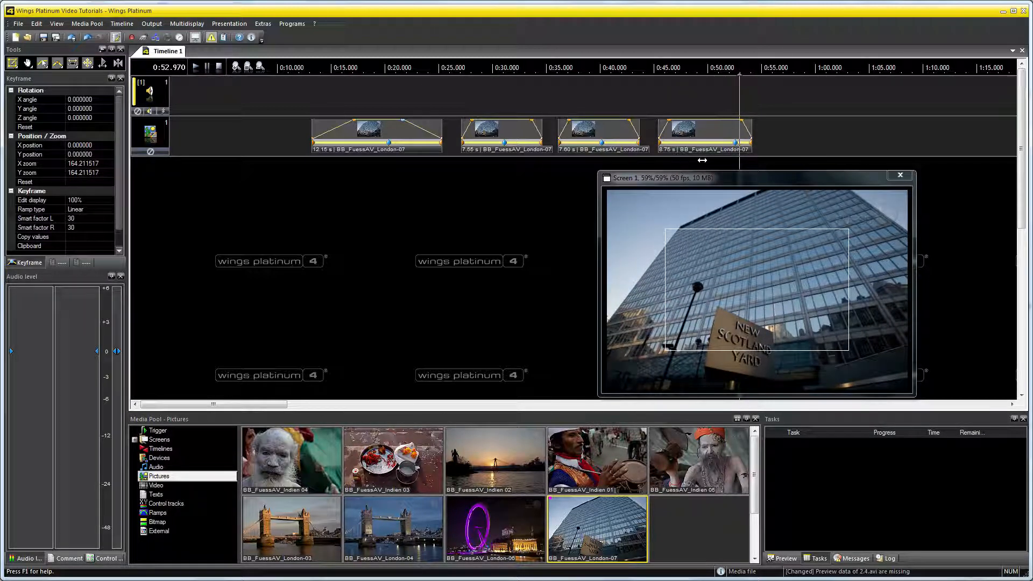
# Move the fourth picture's keyframe to 0:49.900 and shift the picture to about -3.5 in X and -9.7 in Y.
pyautogui.click(717, 144)
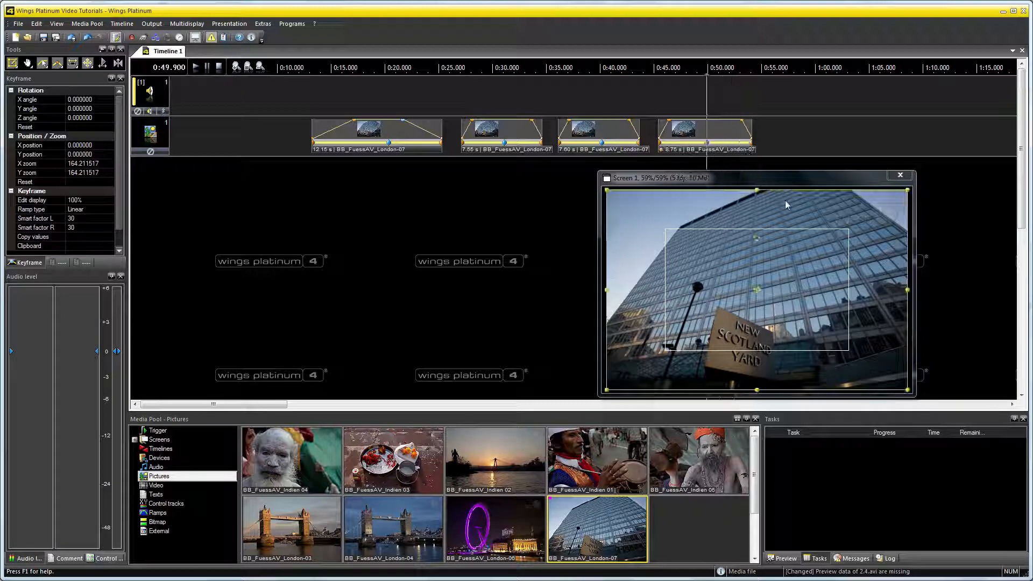
pyautogui.moveTo(786, 204); pyautogui.dragTo(847, 234)
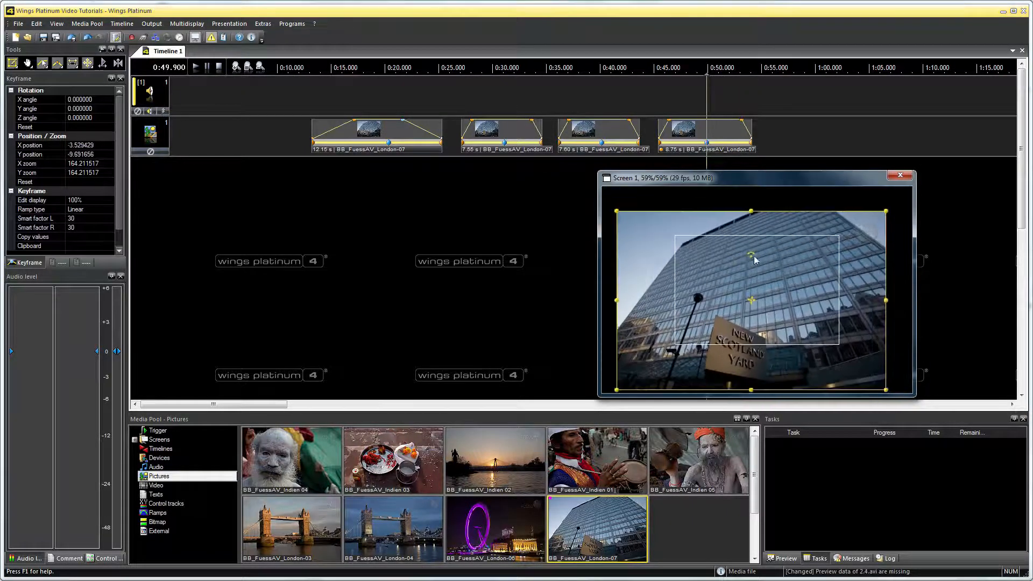
# Rotate the fourth picture to about 8° in X, 4° in Y and 1.3° in Z, and stretch its X zoom to about 186%.
pyautogui.moveTo(754, 260)
pyautogui.mouseDown()
pyautogui.moveTo(746, 252)
pyautogui.moveTo(753, 256)
pyautogui.mouseUp()
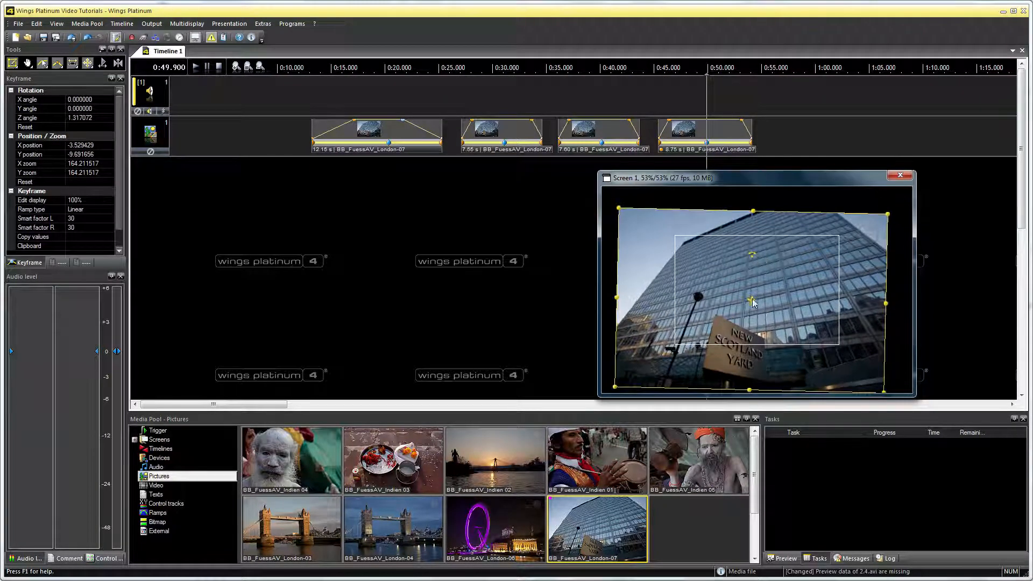
pyautogui.moveTo(753, 303)
pyautogui.mouseDown()
pyautogui.moveTo(719, 295)
pyautogui.moveTo(755, 299)
pyautogui.mouseUp()
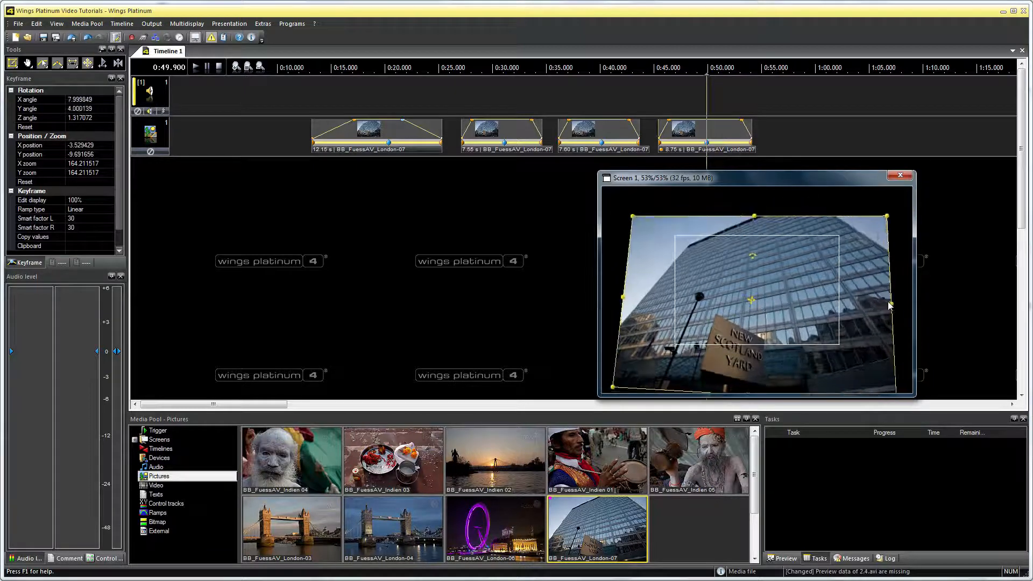
pyautogui.moveTo(890, 305); pyautogui.dragTo(903, 304)
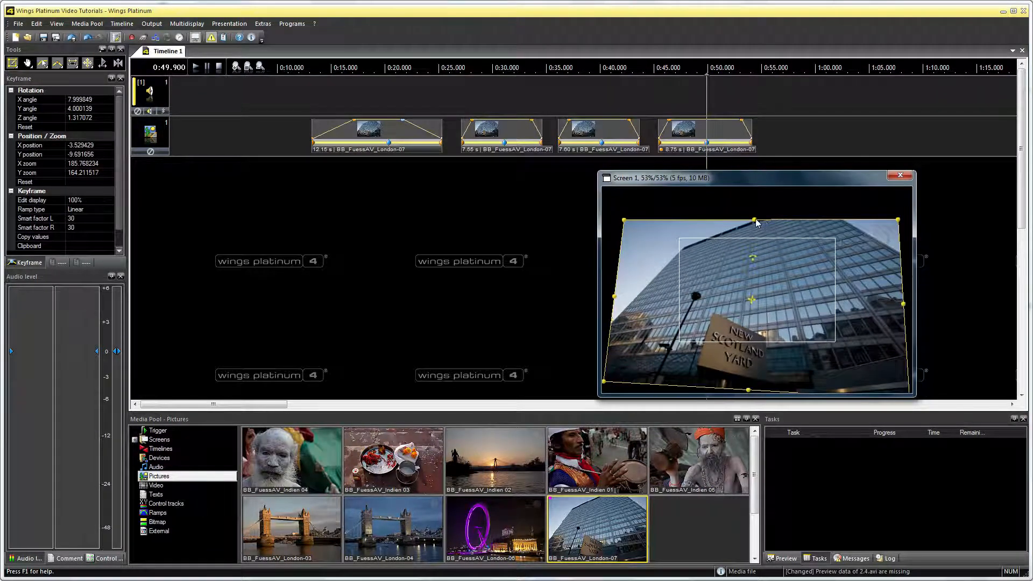